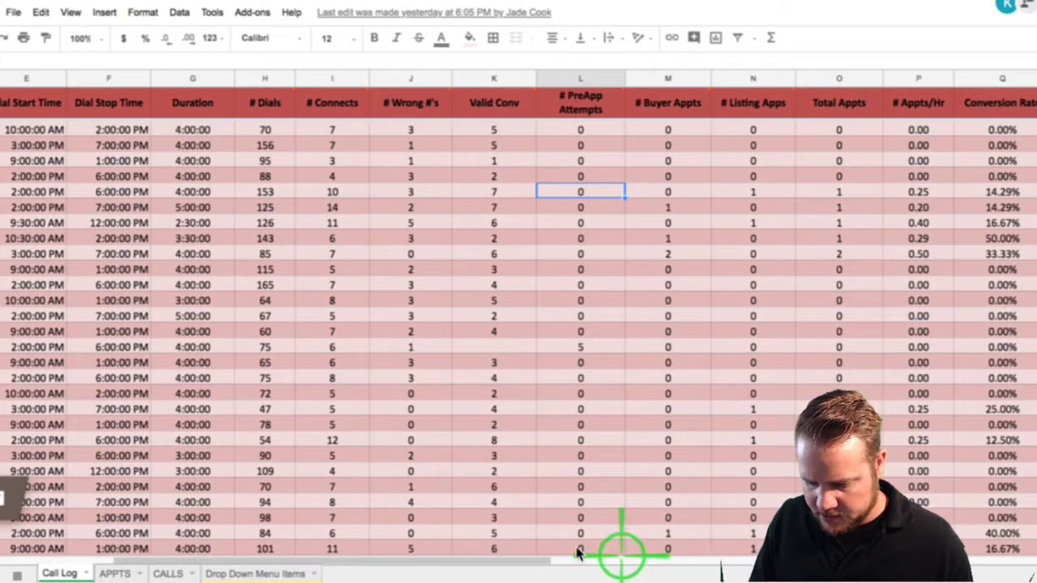
- Review the Call Log's columns across to the percentage metrics, then return to the Type and ISA columns for late May 2018
{"action": "left_click_drag", "start_coordinate": [540, 559], "coordinate": [922, 567]}
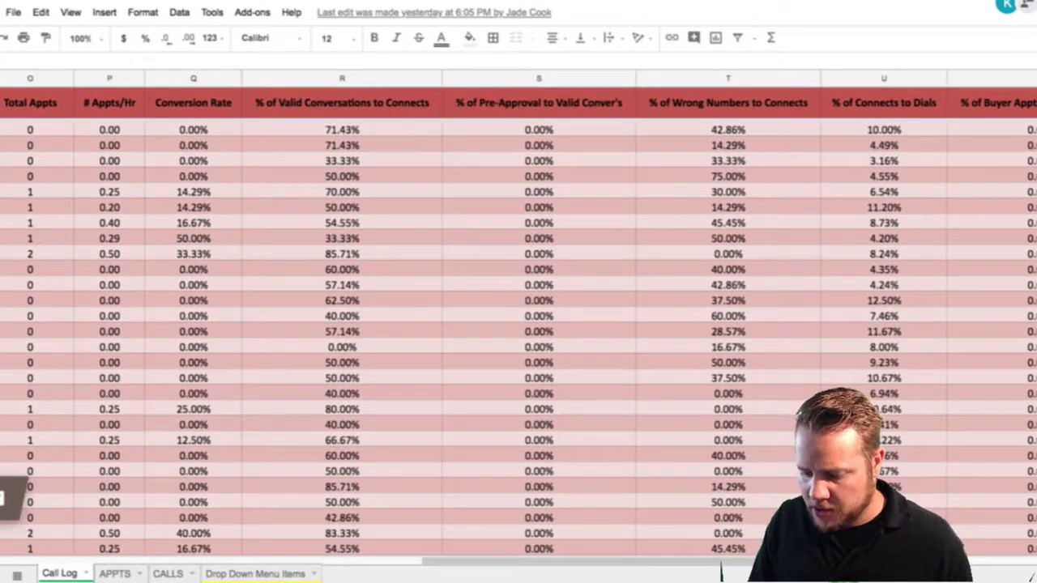
{"action": "left_click_drag", "start_coordinate": [923, 567], "coordinate": [102, 573]}
{"action": "scroll", "coordinate": [167, 475], "scroll_direction": "down", "scroll_amount": 4}
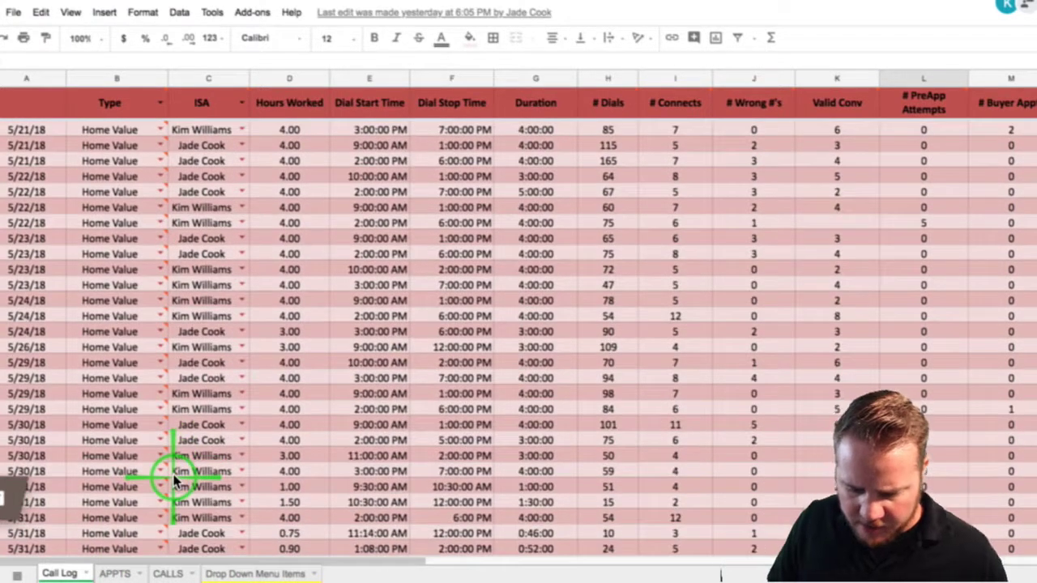
- Examine the Type choices for a 5/30/18 Call Log row and the ISA choices for the 5/29/18 rows
{"action": "left_click", "coordinate": [160, 424]}
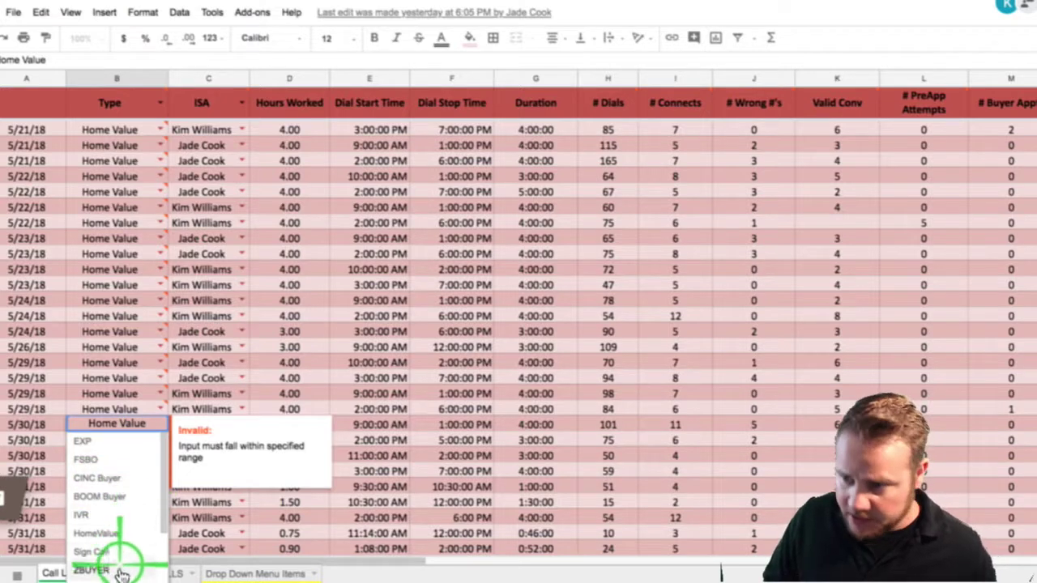
{"action": "scroll", "coordinate": [115, 525], "scroll_direction": "down", "scroll_amount": 3}
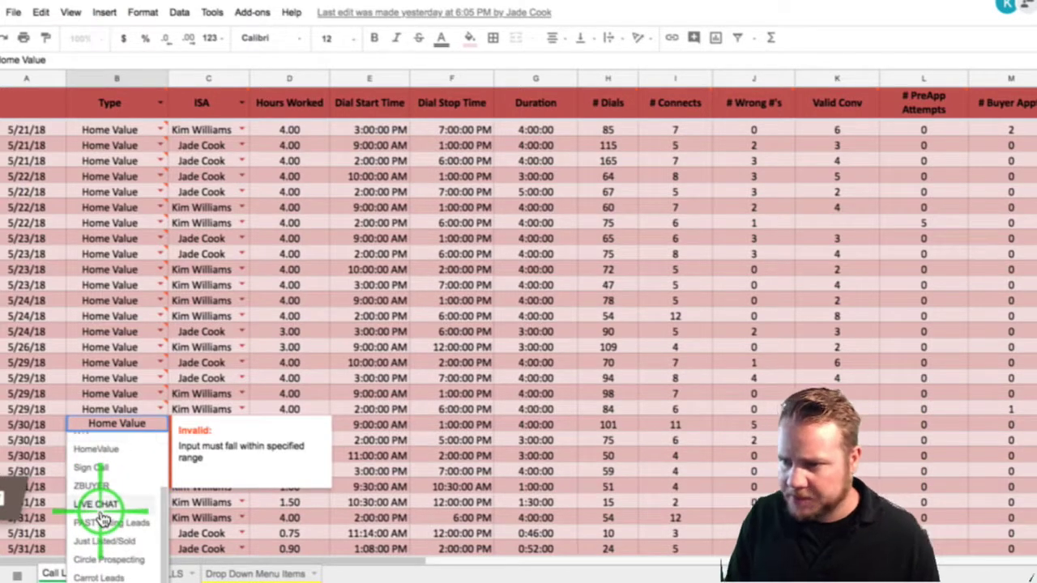
{"action": "scroll", "coordinate": [96, 522], "scroll_direction": "up", "scroll_amount": 3}
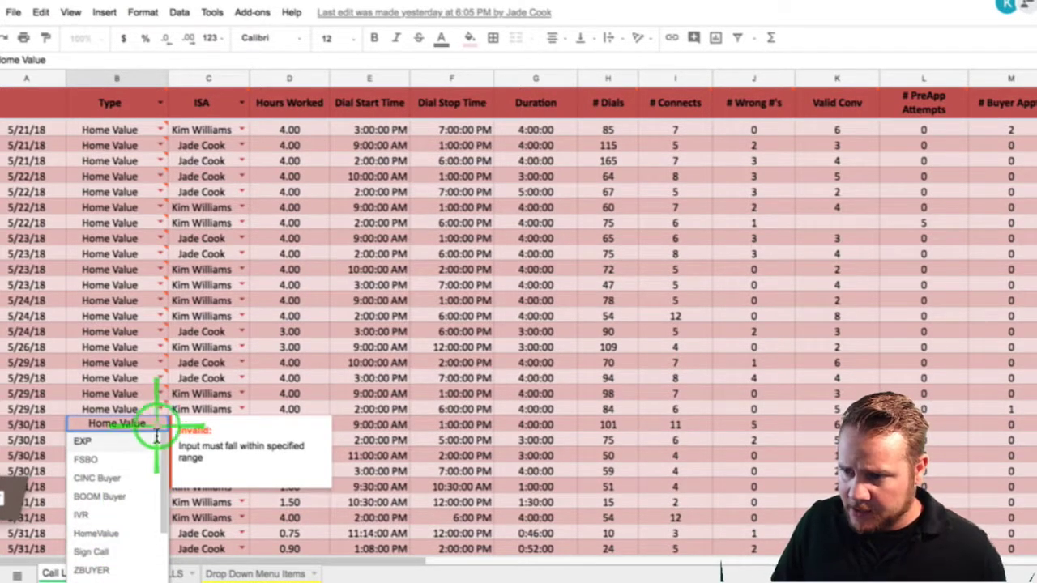
{"action": "left_click", "coordinate": [240, 379]}
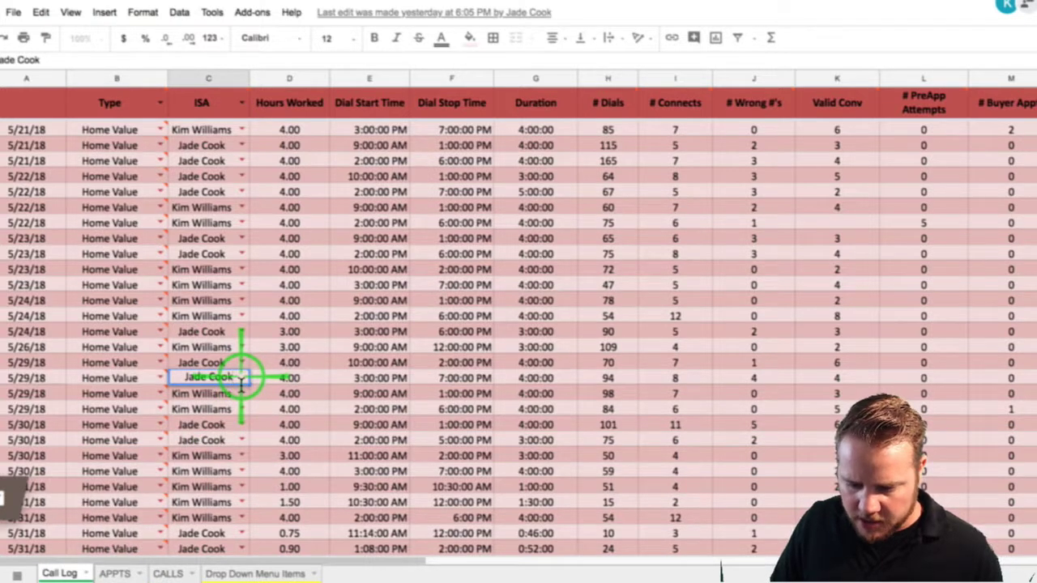
{"action": "left_click", "coordinate": [243, 394]}
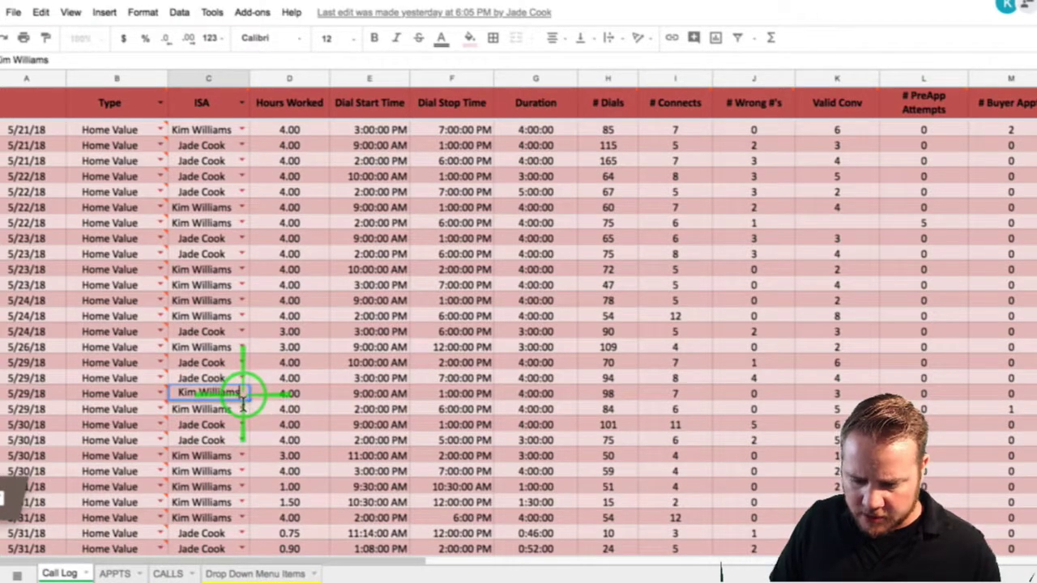
{"action": "left_click", "coordinate": [243, 409]}
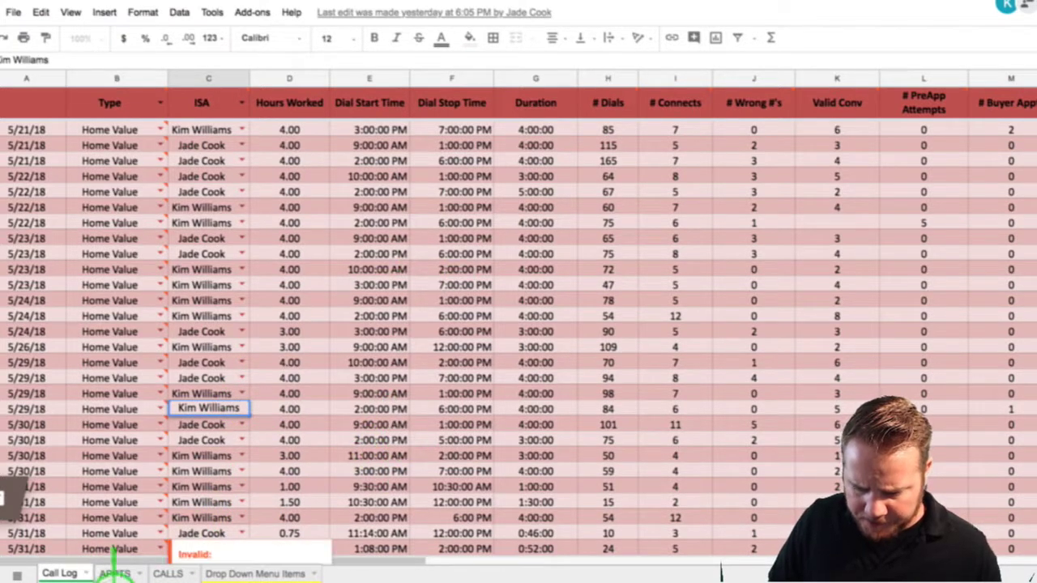
- Switch from the Call Log to the CALLS sheet and inspect the ISA filter values of the EOM June 2018 table
{"action": "left_click", "coordinate": [126, 573]}
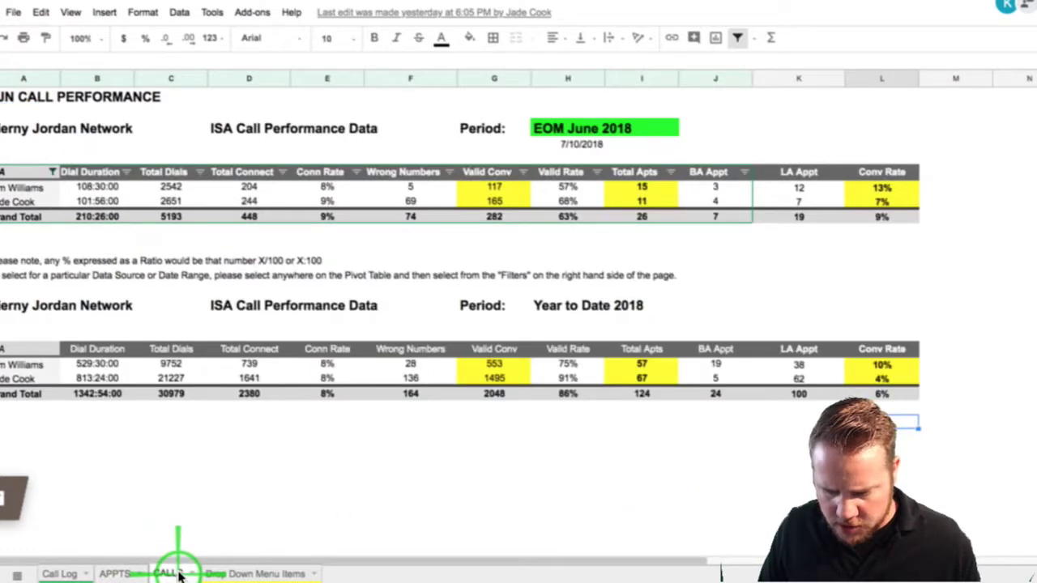
{"action": "left_click", "coordinate": [51, 173]}
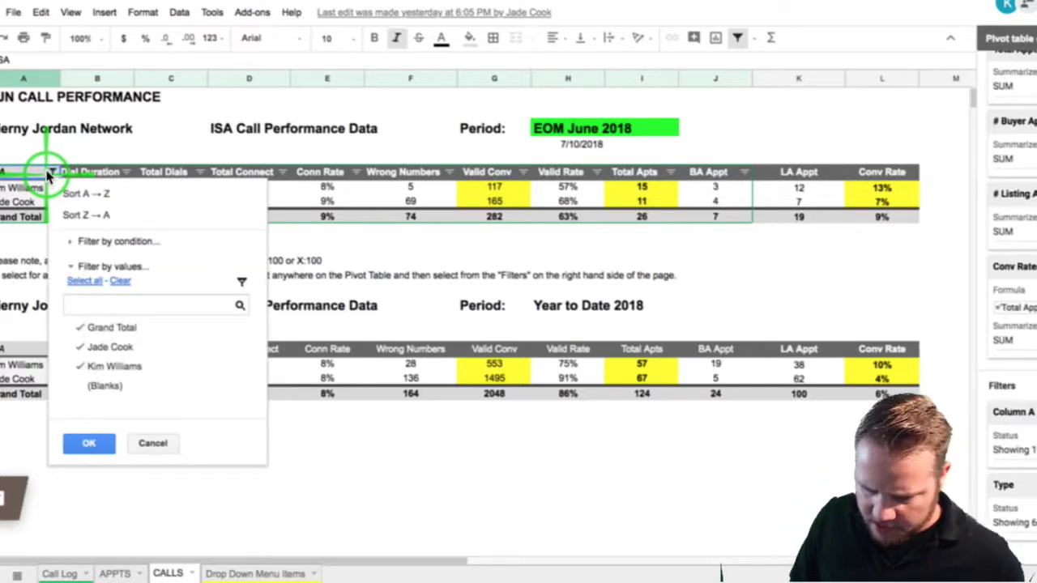
{"action": "left_click", "coordinate": [572, 276]}
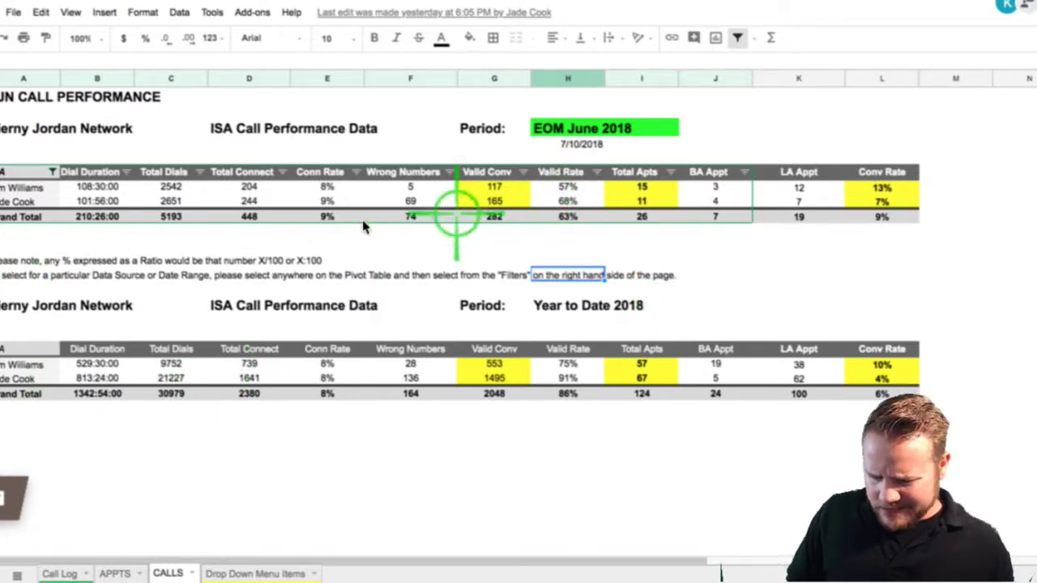
- Review the rows, values and filters of the EOM June 2018 pivot table in its editor
{"action": "left_click", "coordinate": [53, 173]}
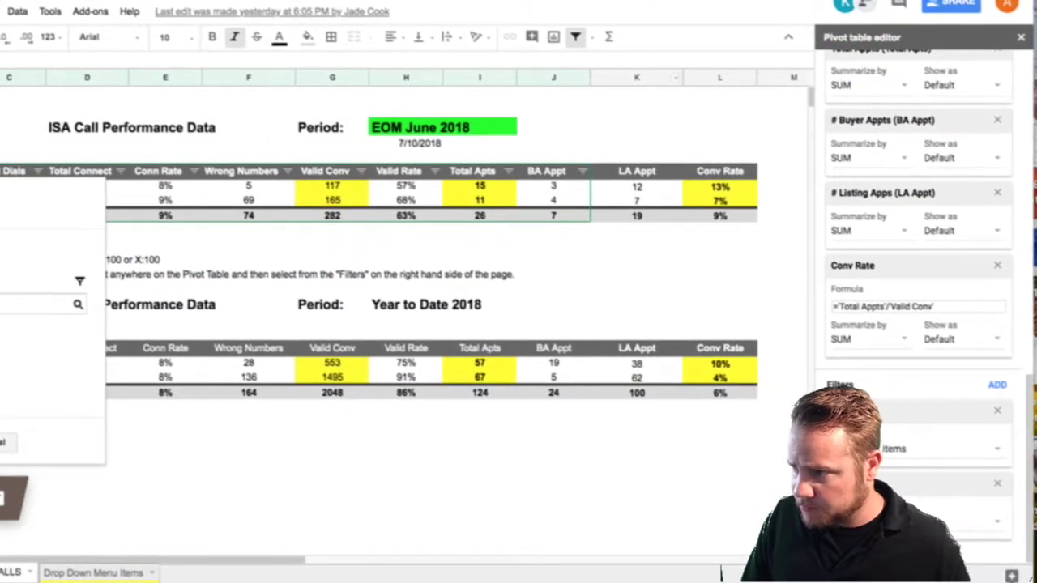
{"action": "scroll", "coordinate": [894, 389], "scroll_direction": "up", "scroll_amount": 10}
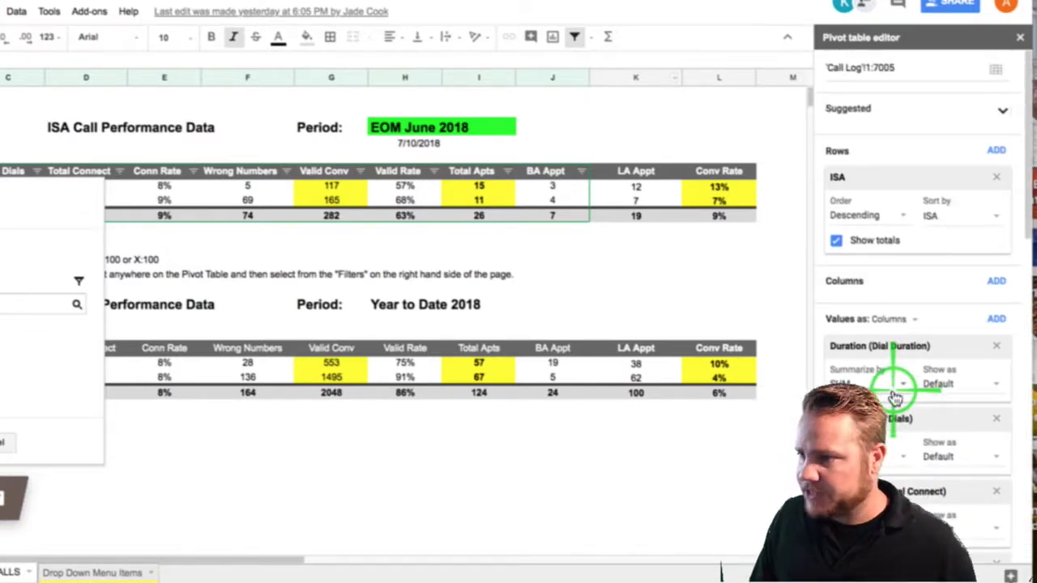
{"action": "scroll", "coordinate": [893, 395], "scroll_direction": "down", "scroll_amount": 10}
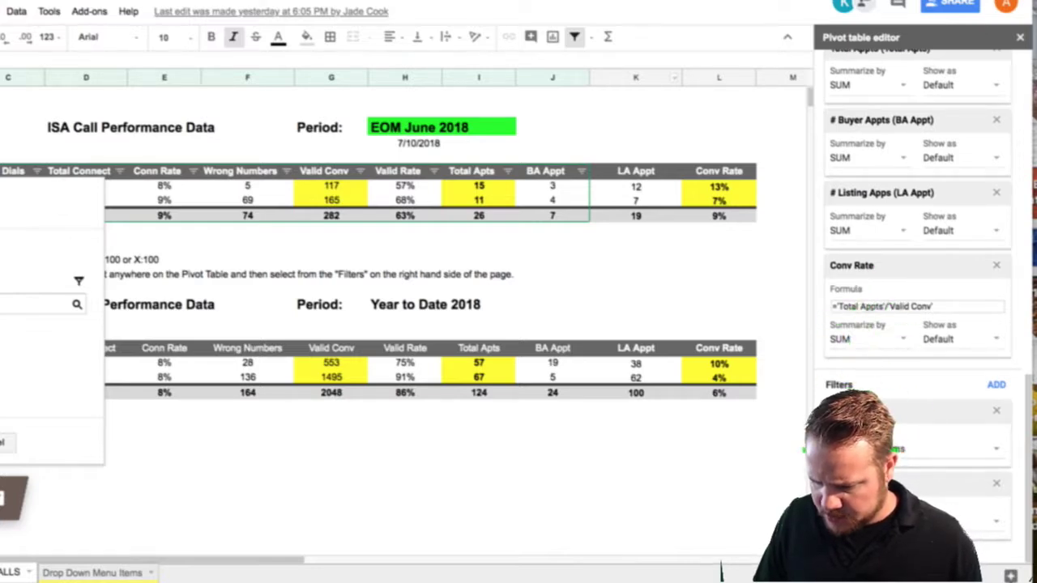
- Look through the dates available in the June pivot table's date filter and leave the selection as it is
{"action": "left_click", "coordinate": [948, 447]}
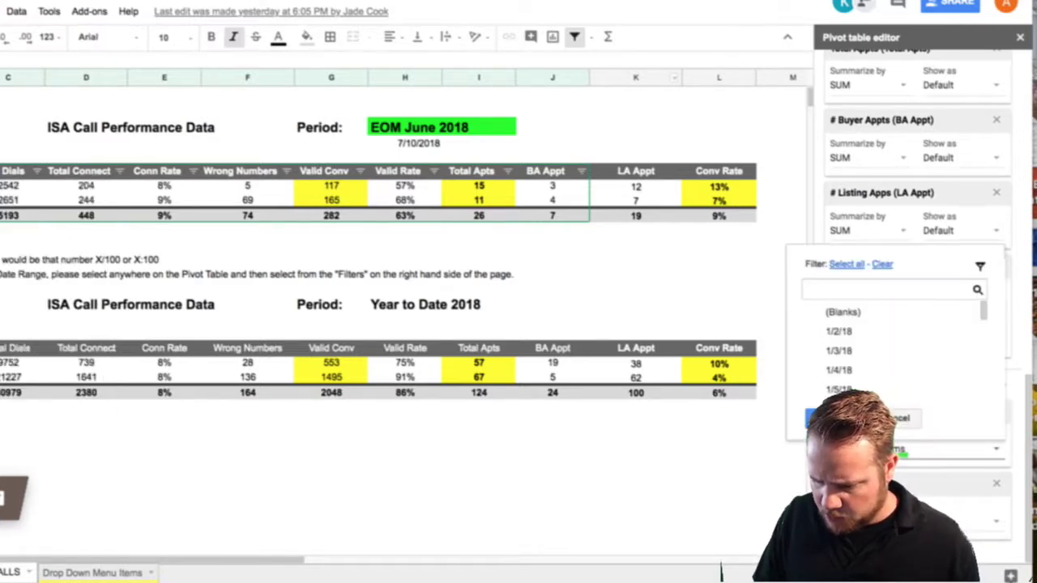
{"action": "scroll", "coordinate": [902, 378], "scroll_direction": "down", "scroll_amount": 10}
{"action": "scroll", "coordinate": [904, 381], "scroll_direction": "down", "scroll_amount": 15}
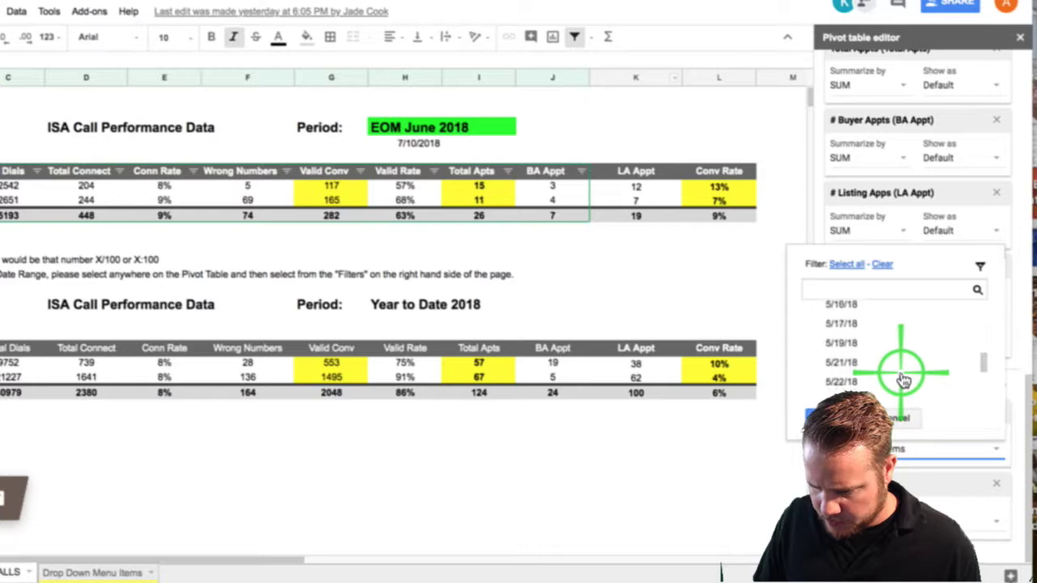
{"action": "left_click", "coordinate": [911, 417]}
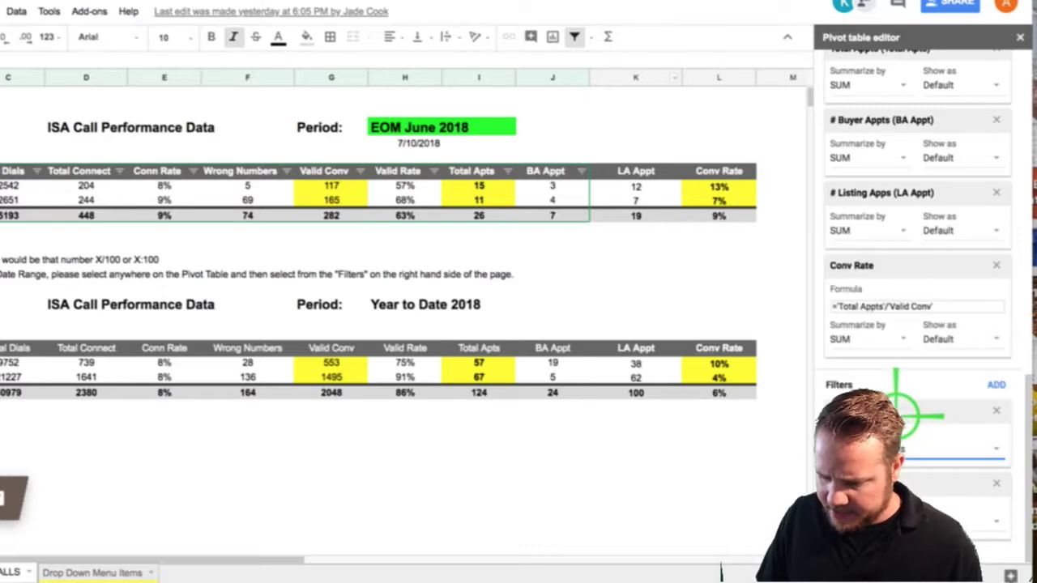
- Look through the call types in the June pivot table's Type filter and close the pivot editor
{"action": "left_click", "coordinate": [992, 522]}
{"action": "scroll", "coordinate": [902, 460], "scroll_direction": "down", "scroll_amount": 3}
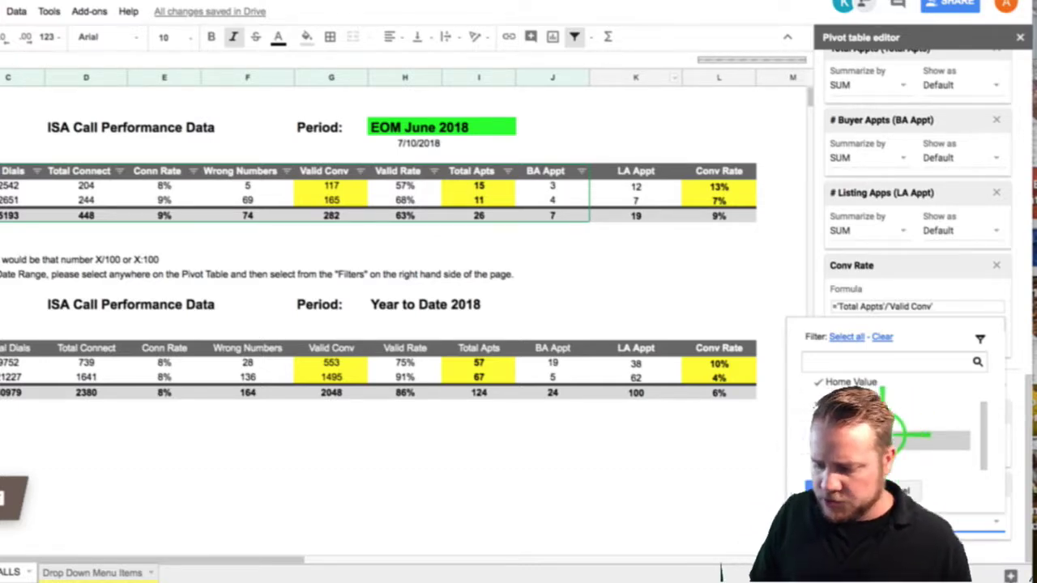
{"action": "scroll", "coordinate": [899, 437], "scroll_direction": "up", "scroll_amount": 1}
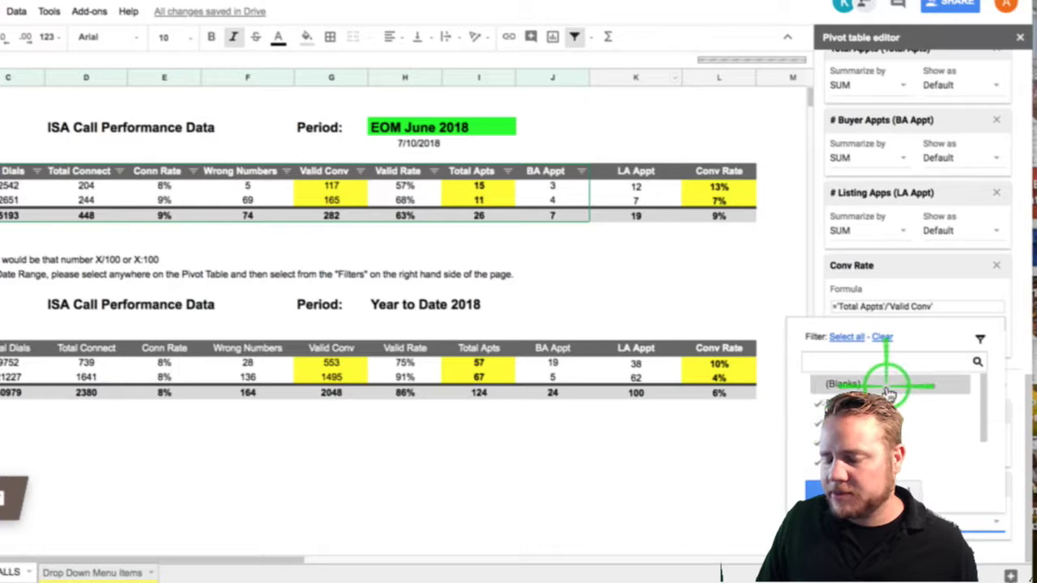
{"action": "left_click", "coordinate": [723, 478]}
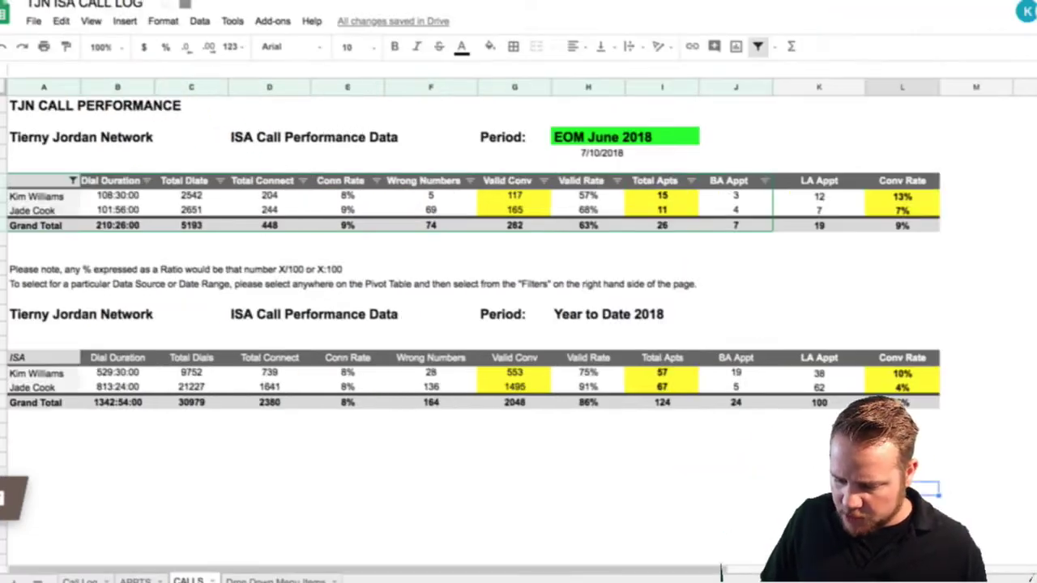
- Open the Drop Down Menu Items sheet to review its Call Types and ISA's lists
{"action": "left_click", "coordinate": [75, 135]}
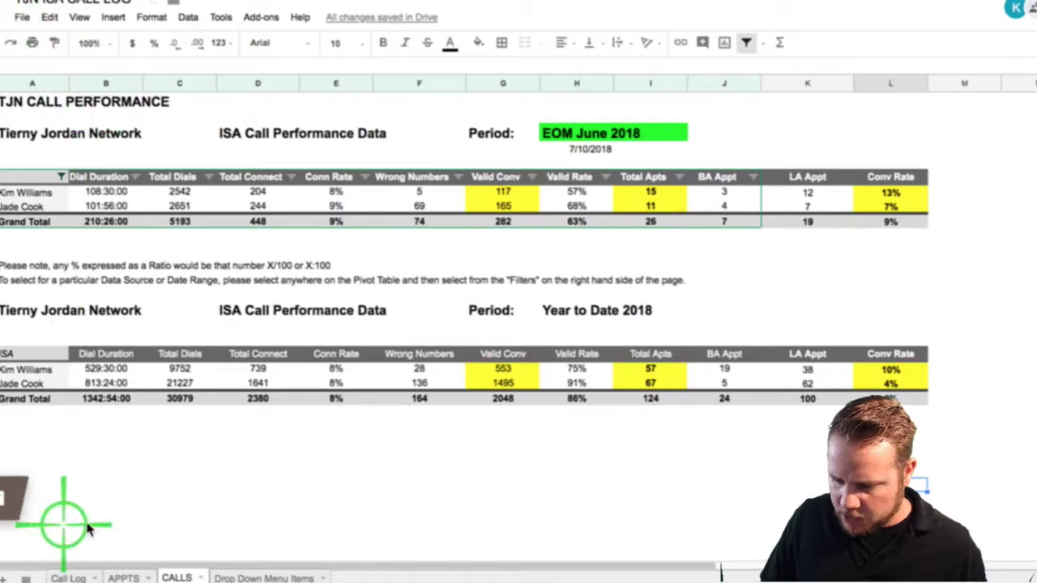
{"action": "left_click", "coordinate": [283, 577]}
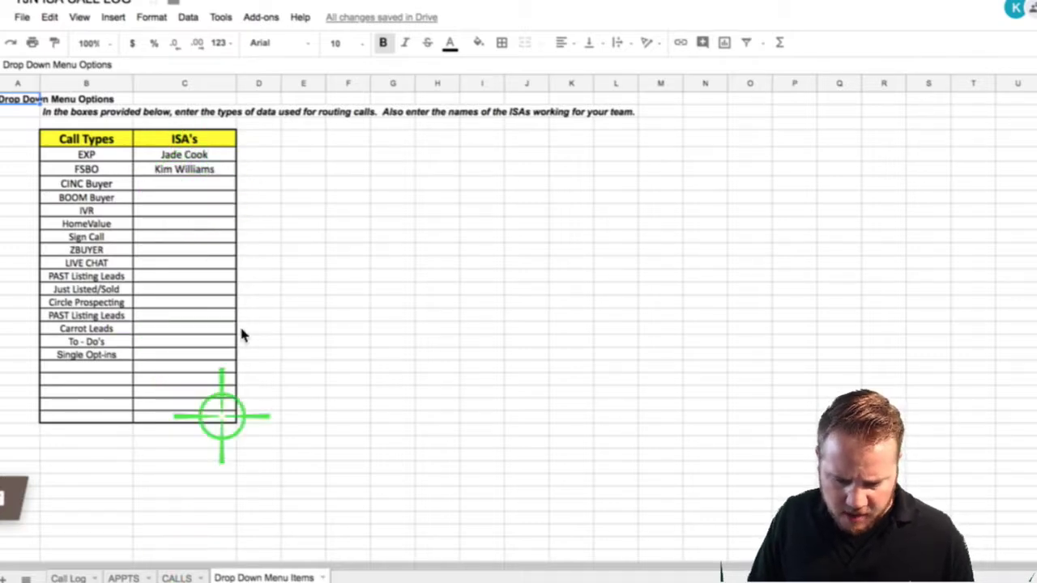
- Return to the Call Log sheet and reorder the sheets so that it sits between APPTS and CALLS
{"action": "left_click", "coordinate": [81, 577]}
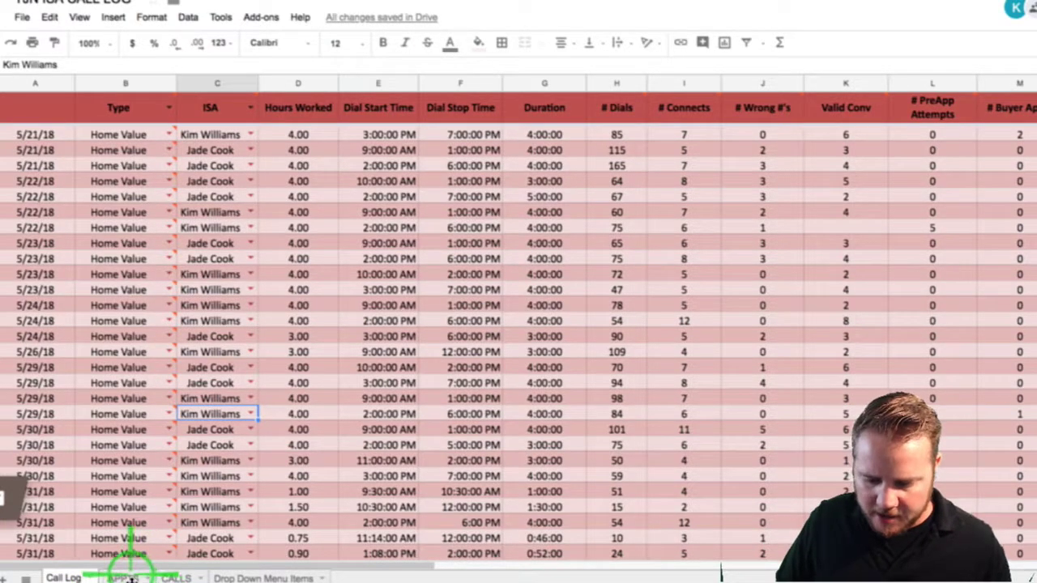
{"action": "left_click_drag", "start_coordinate": [134, 579], "coordinate": [153, 579]}
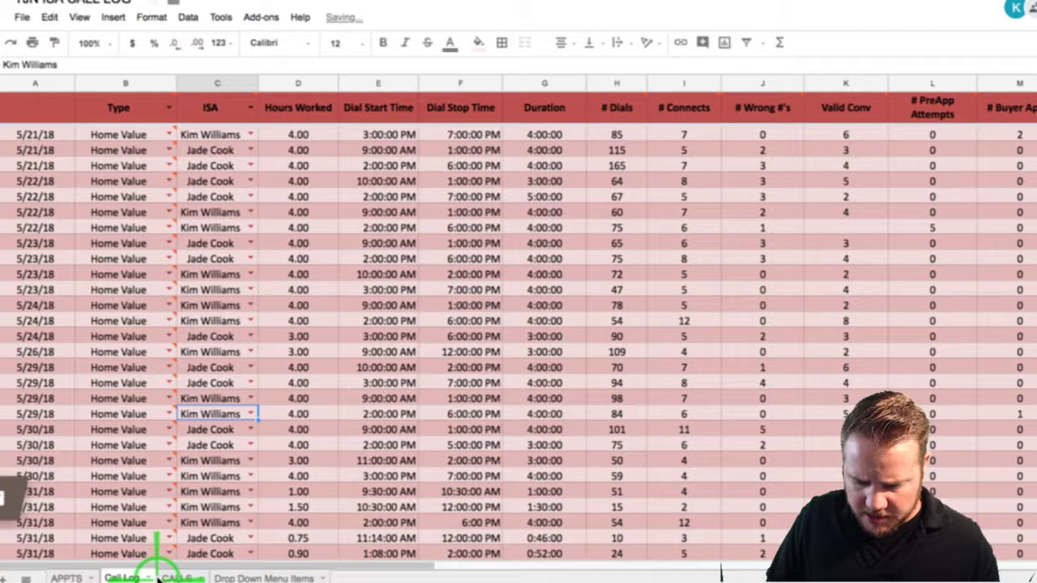
- Return to the CALLS sheet and review the June pivot table's ISA filter, value fields and report filters
{"action": "left_click", "coordinate": [177, 577]}
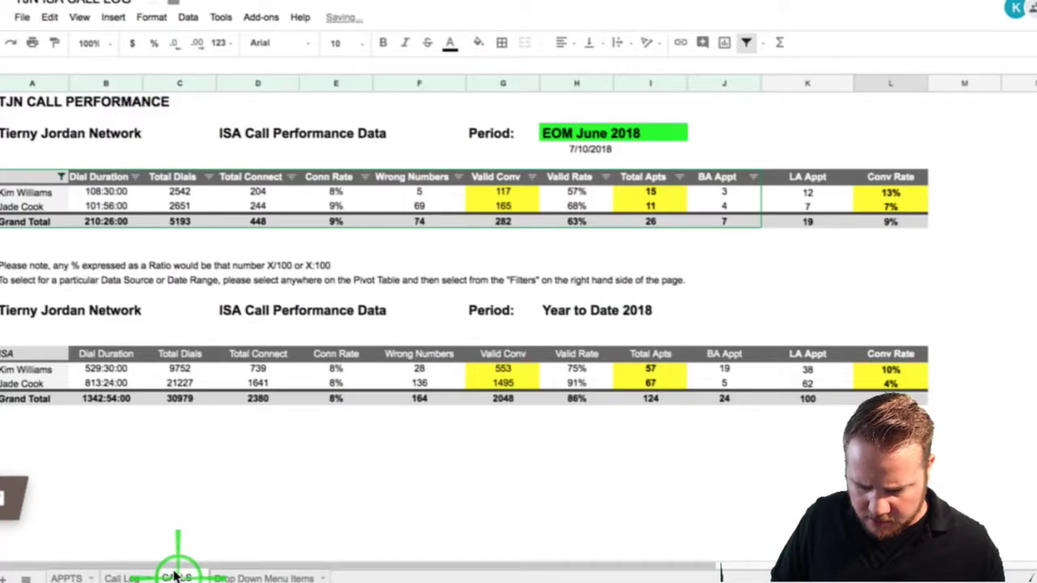
{"action": "left_click", "coordinate": [61, 176]}
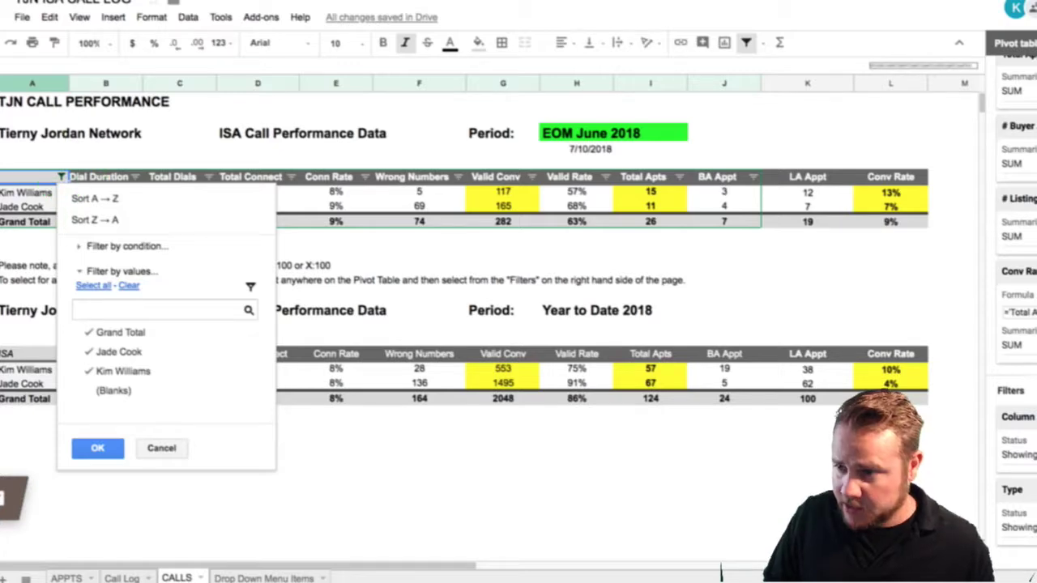
{"action": "scroll", "coordinate": [1018, 336], "scroll_direction": "up", "scroll_amount": 5}
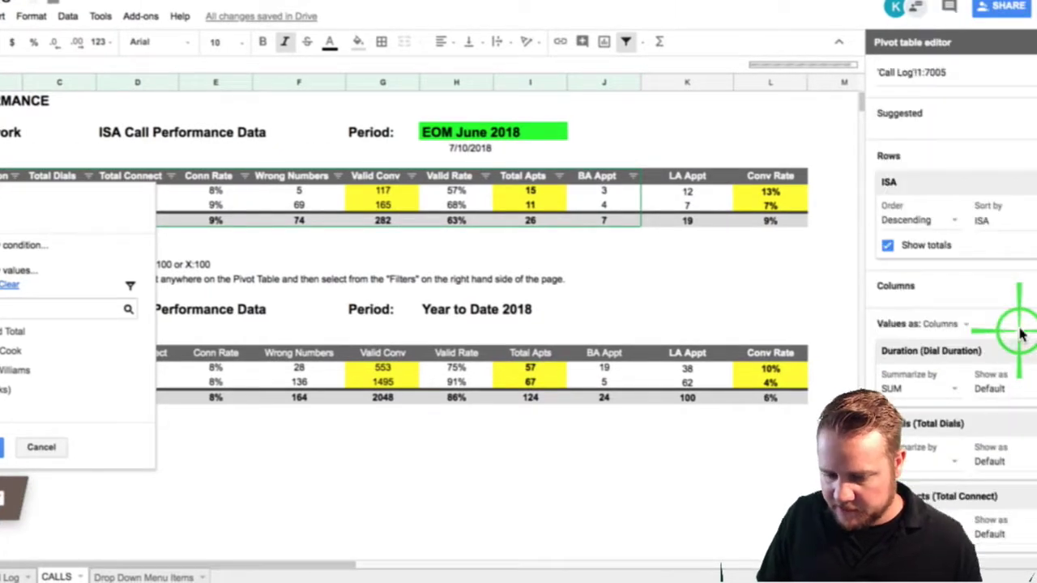
{"action": "scroll", "coordinate": [964, 462], "scroll_direction": "down", "scroll_amount": 10}
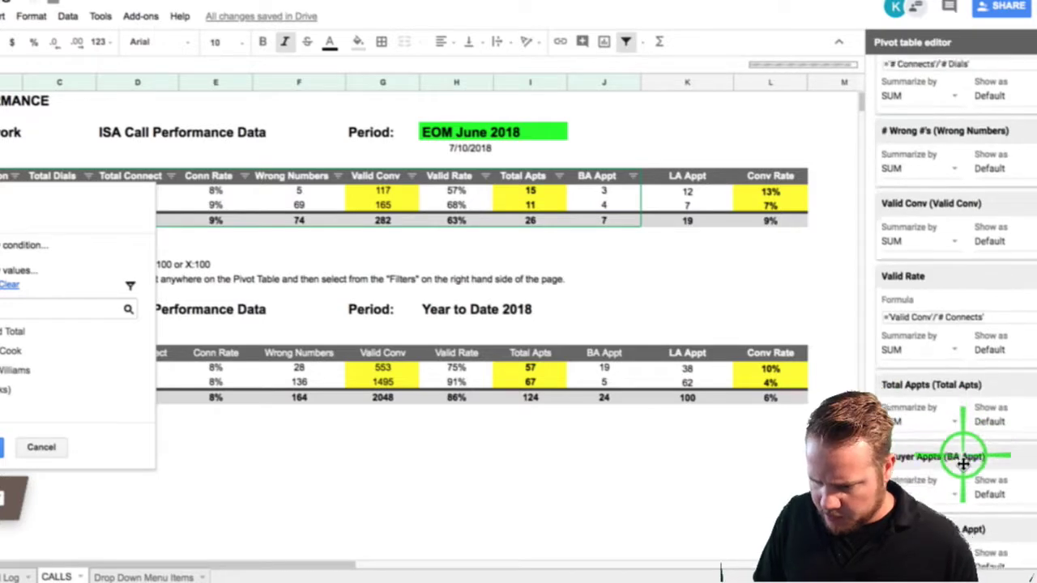
{"action": "scroll", "coordinate": [964, 462], "scroll_direction": "down", "scroll_amount": 5}
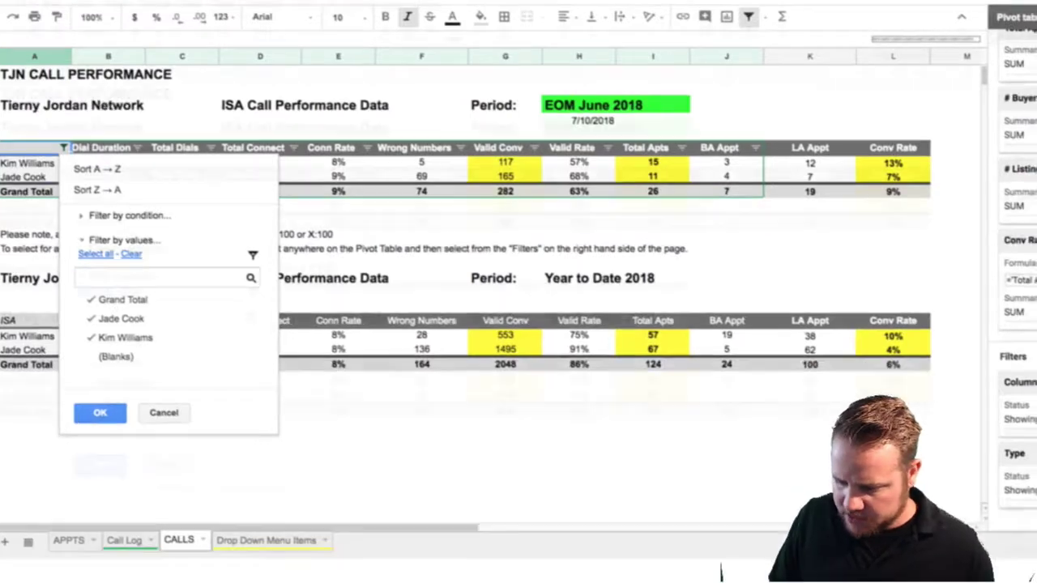
{"action": "left_click", "coordinate": [59, 133]}
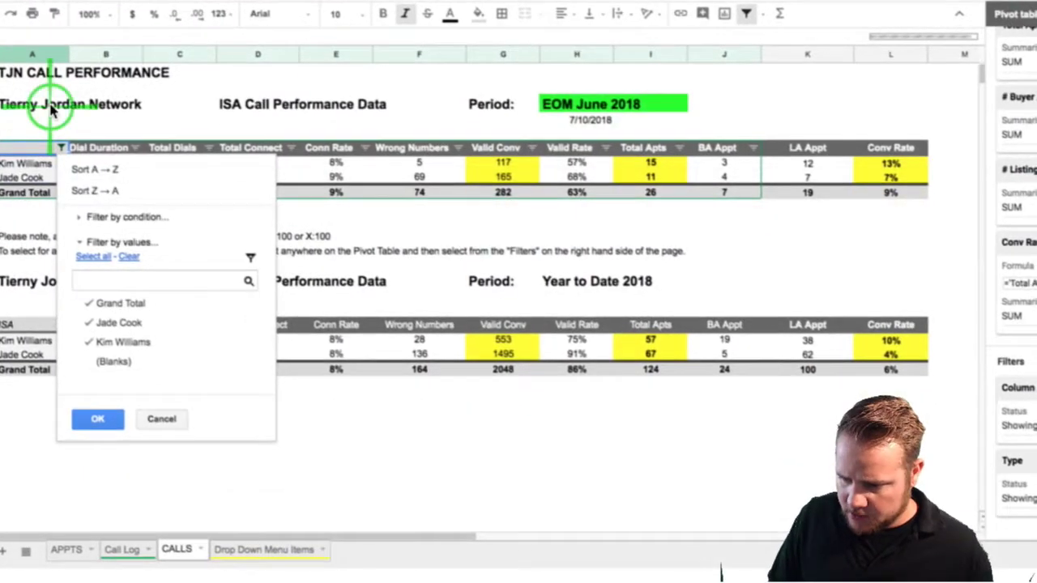